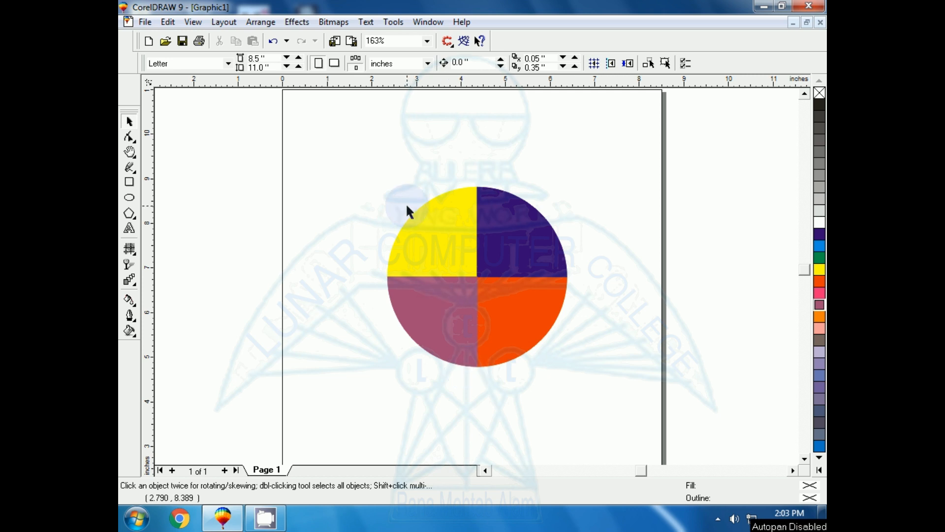
Select each quarter of the finished multicoloured circle in turn to examine it as a separate object
left_click(438, 231)
left_click(545, 248)
left_click(521, 333)
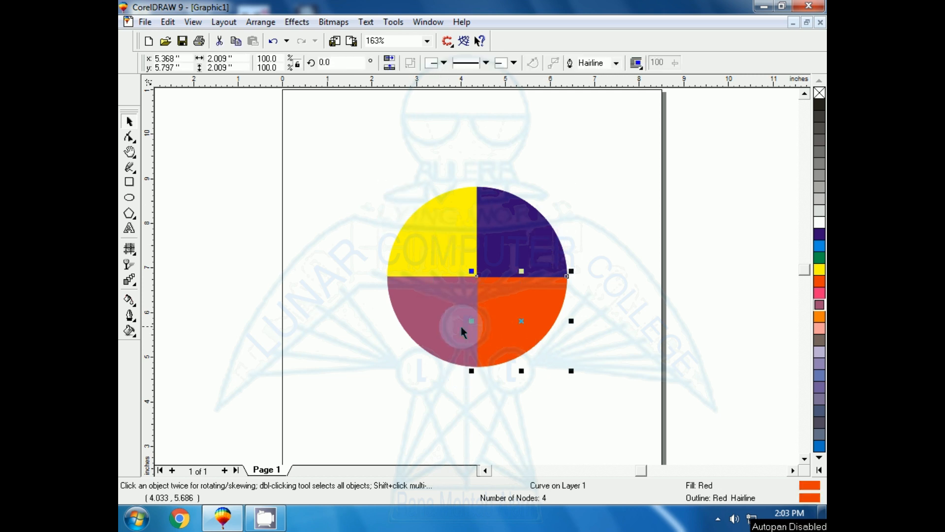
left_click(460, 326)
left_click(306, 355)
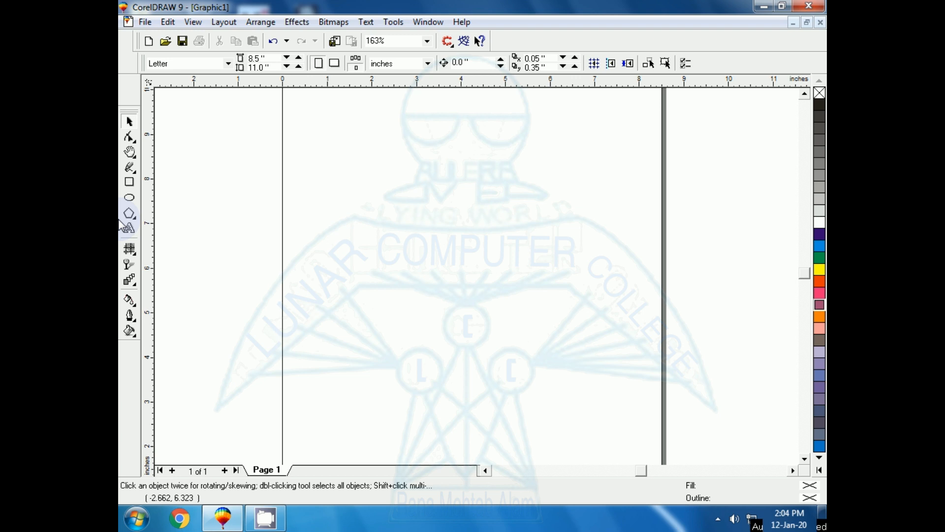
Draw a circle about 4.19 inches in diameter, crossed by a vertical line about 5.71 inches and a horizontal line about 7.13 inches long
left_click(129, 197)
left_click_drag(369, 209, 559, 379)
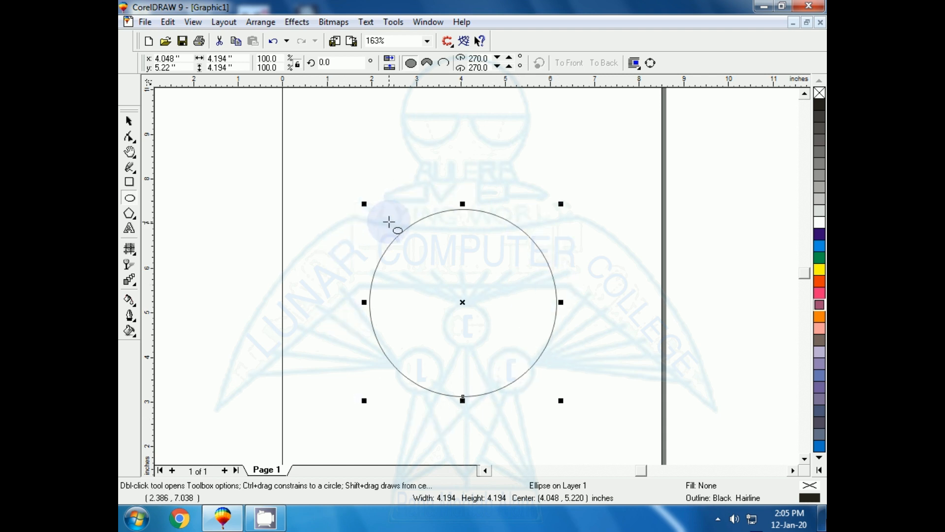
left_click(130, 167)
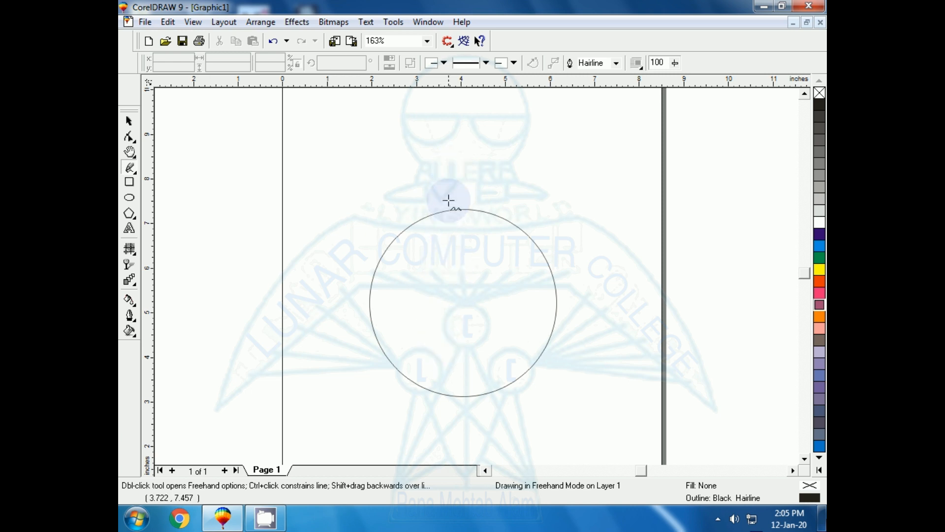
left_click(455, 179)
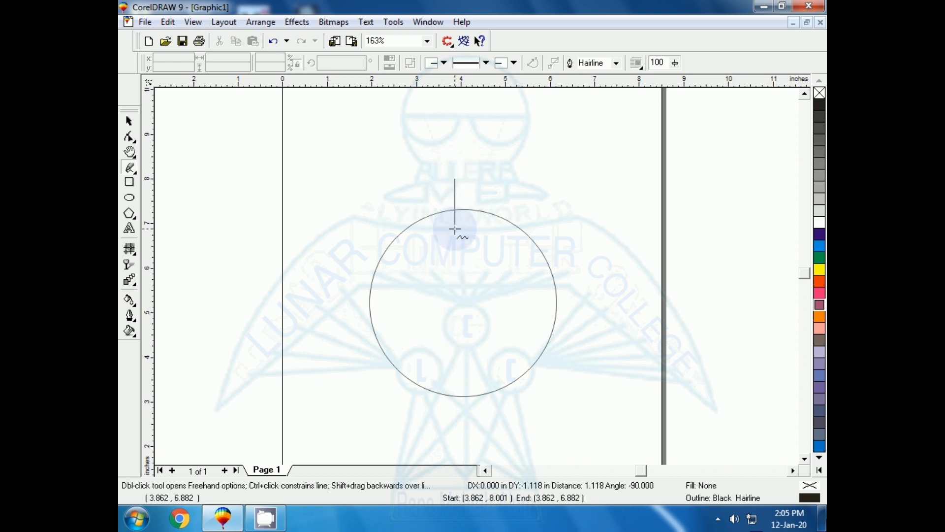
left_click(453, 433)
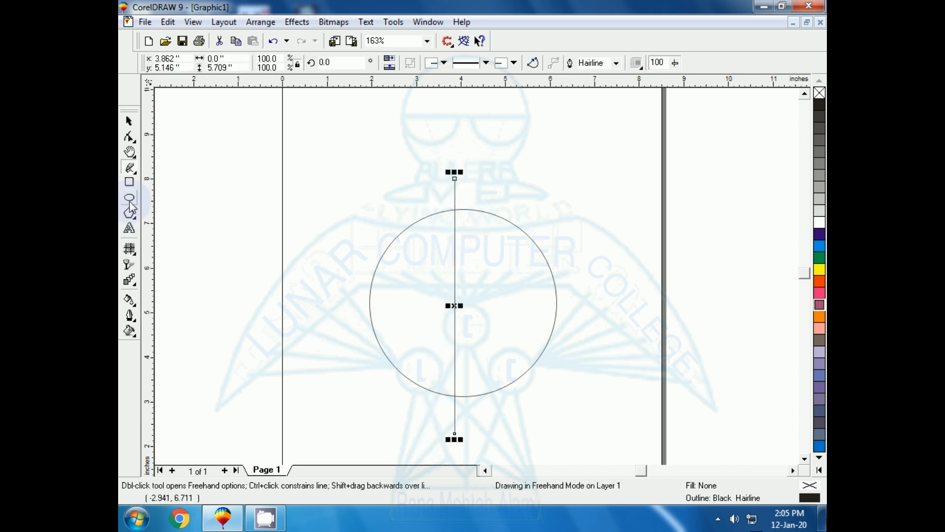
left_click(295, 315)
left_click(613, 316)
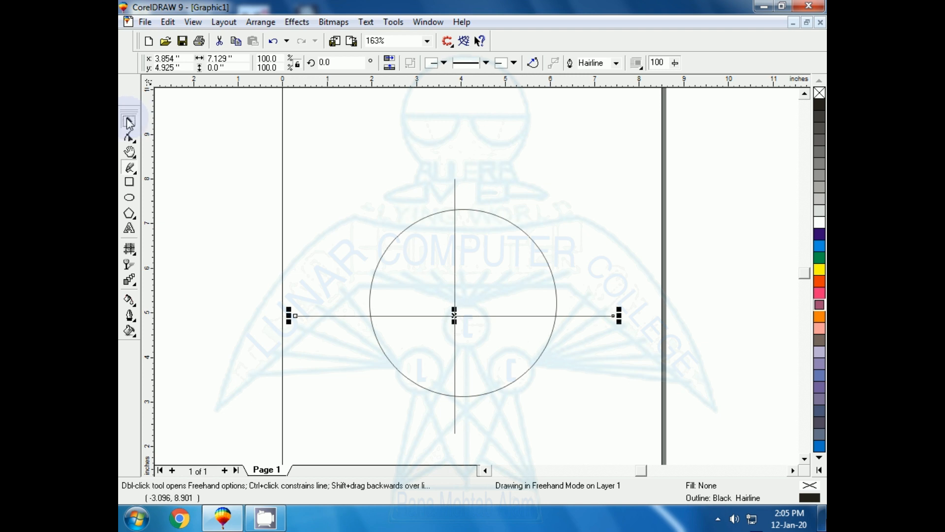
Align the circle and both lines to a common centre, horizontally and vertically
left_click(129, 122)
left_click_drag(202, 120, 367, 396)
scroll(586, 464, "down", 3)
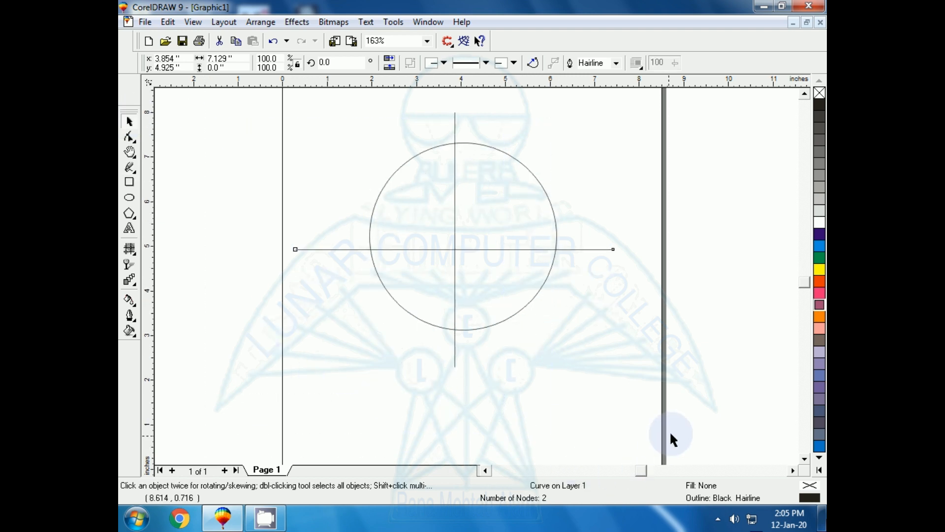
left_click_drag(671, 433, 671, 433)
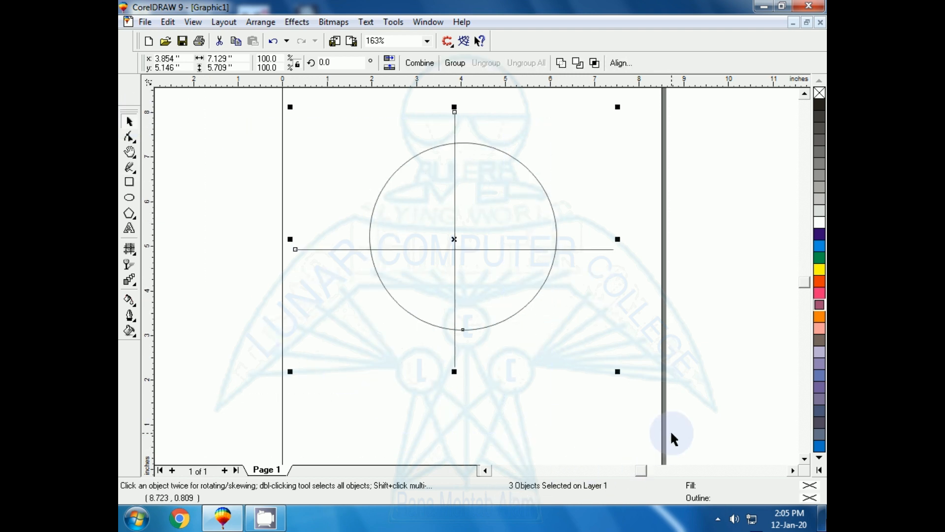
left_click(621, 63)
left_click(495, 229)
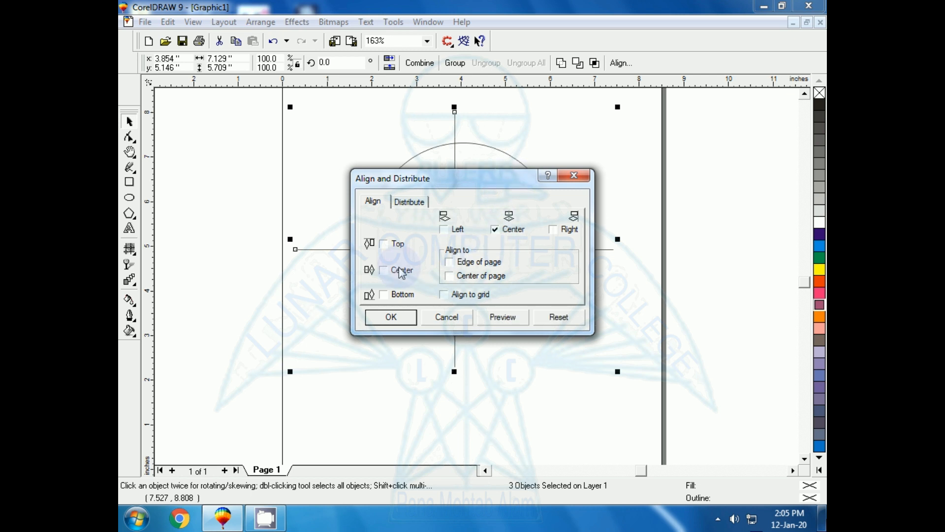
left_click(383, 270)
left_click(392, 318)
left_click(322, 360)
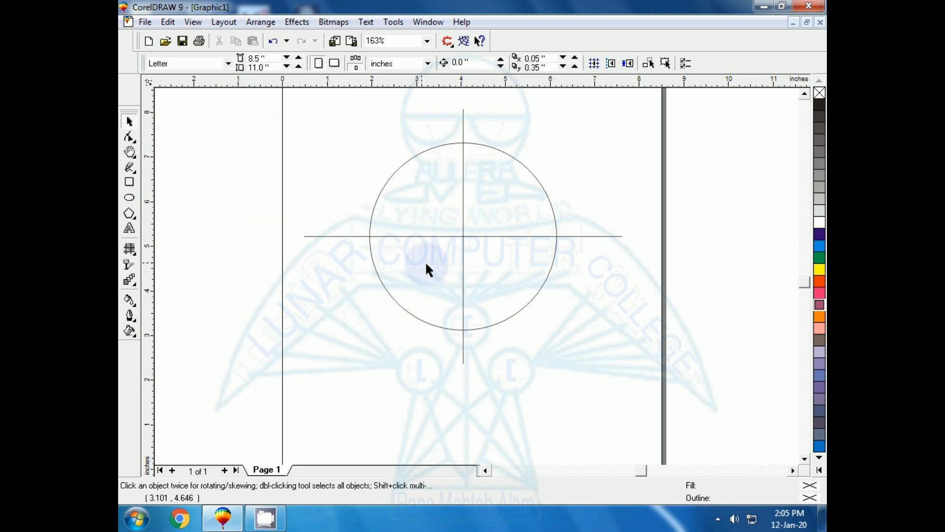
Trim the circle with the two crossing lines and move the trimmed circle down and to the right, away from them
left_click_drag(252, 91, 660, 412)
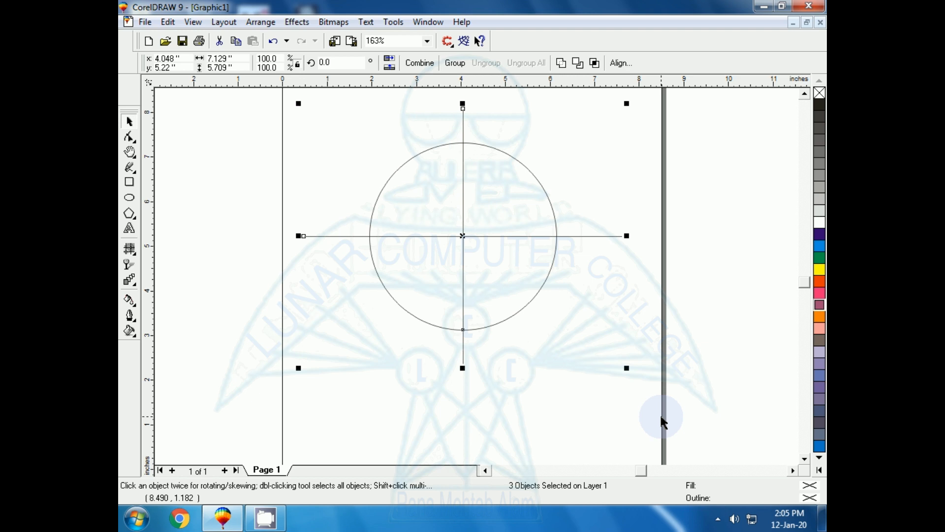
left_click(578, 62)
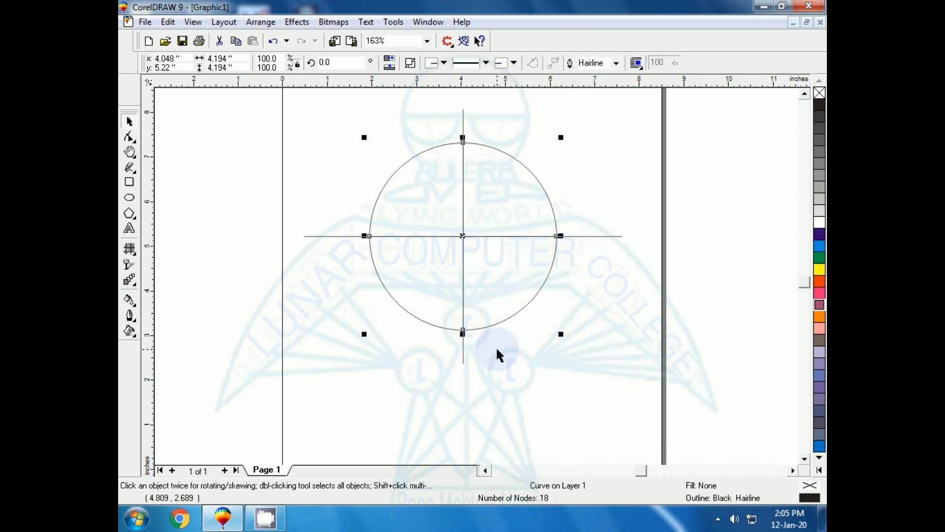
left_click_drag(499, 322, 689, 422)
Delete the vertical and horizontal lines used for cutting
left_click(462, 275)
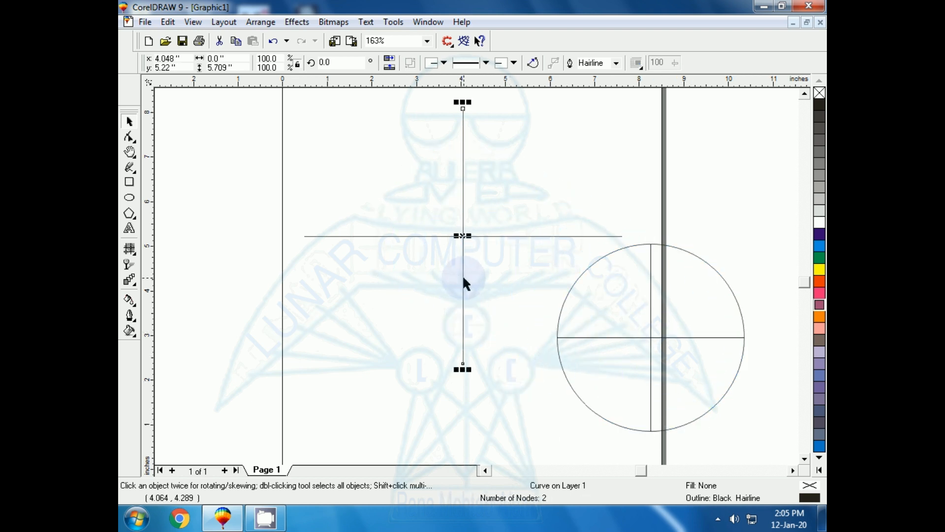
key("Delete")
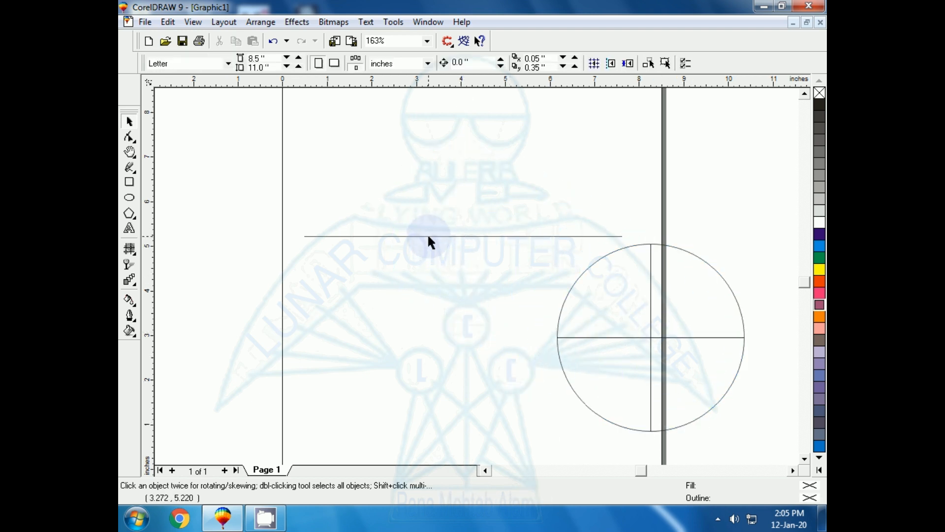
left_click(427, 233)
key("Delete")
Move the trimmed circle back onto the middle of the page and deselect it
left_click(599, 415)
left_click_drag(599, 416, 431, 348)
left_click(399, 337)
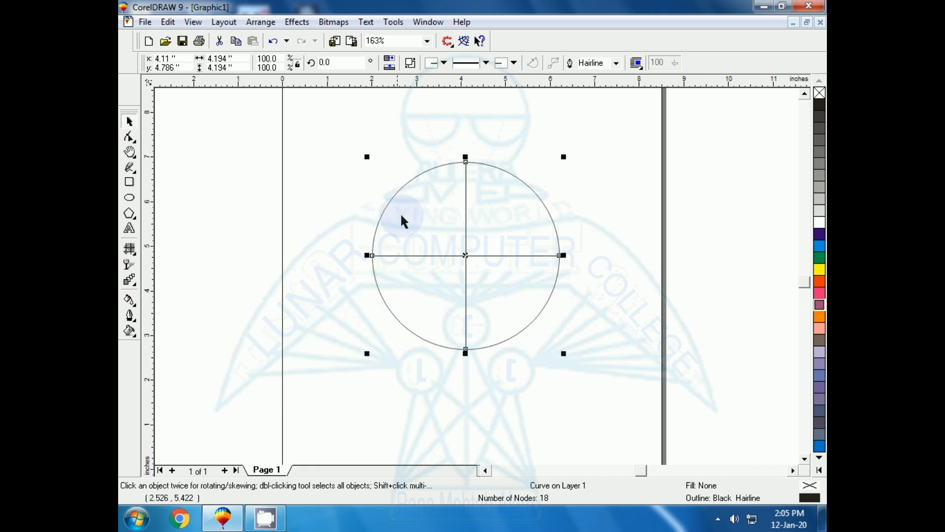
left_click(390, 369)
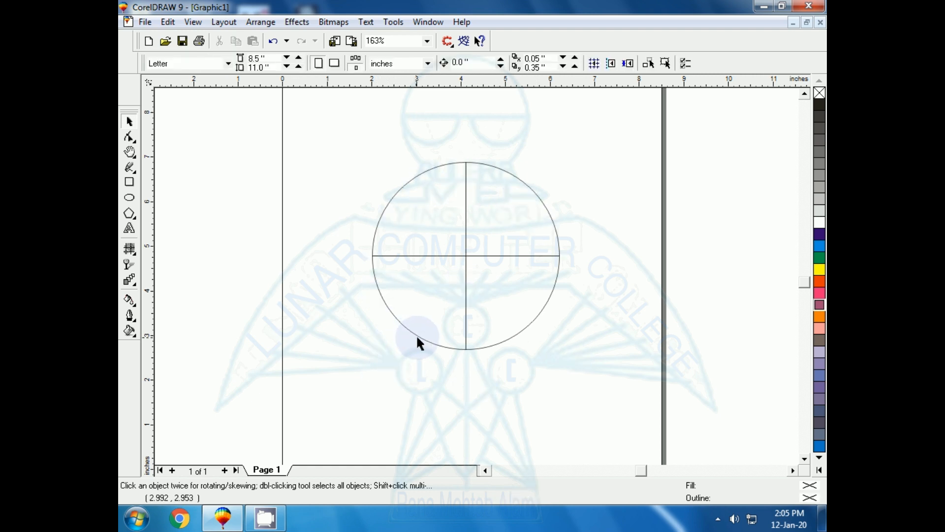
Break the trimmed circle apart into four separate quarters and check the upper two by selecting them individually
left_click(419, 343)
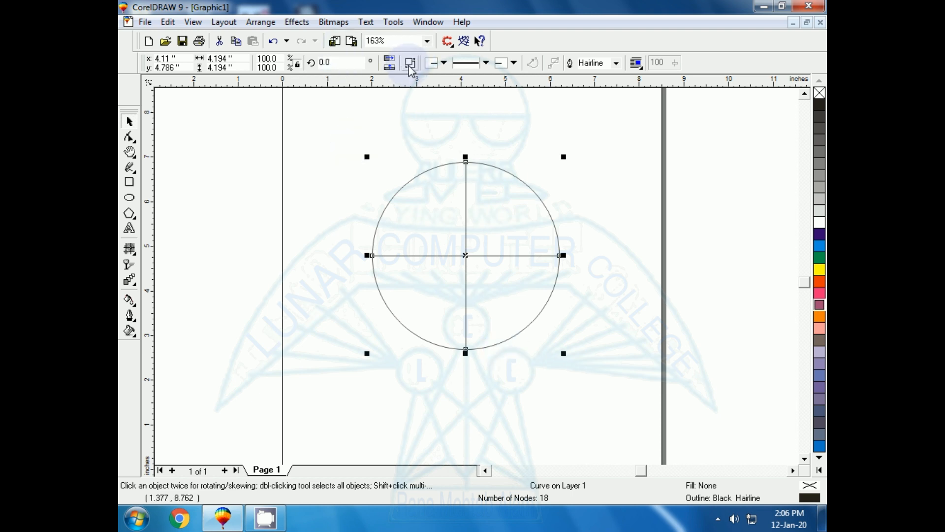
left_click(395, 153)
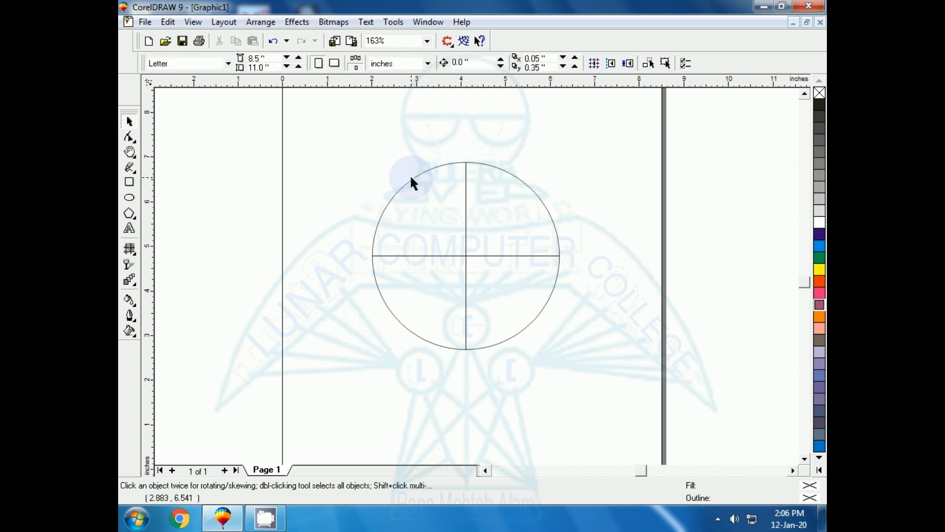
left_click(411, 179)
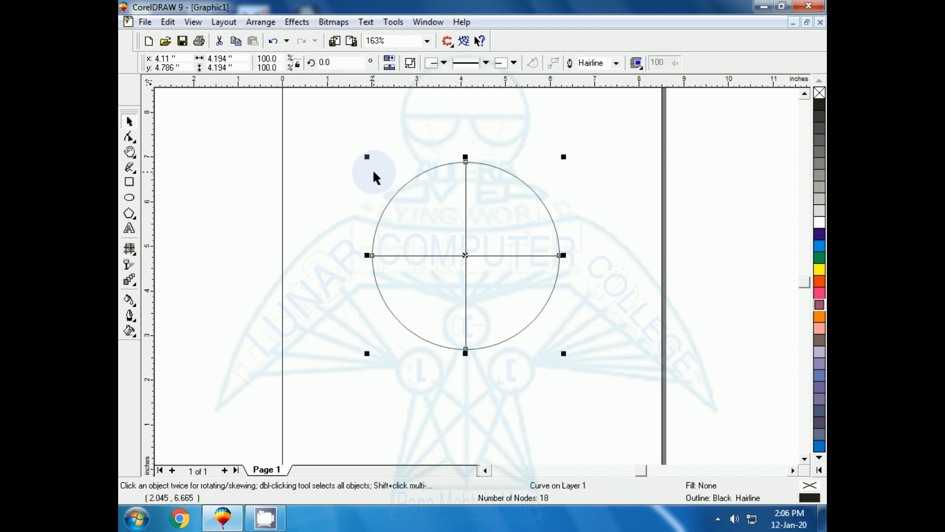
key("ctrl+k")
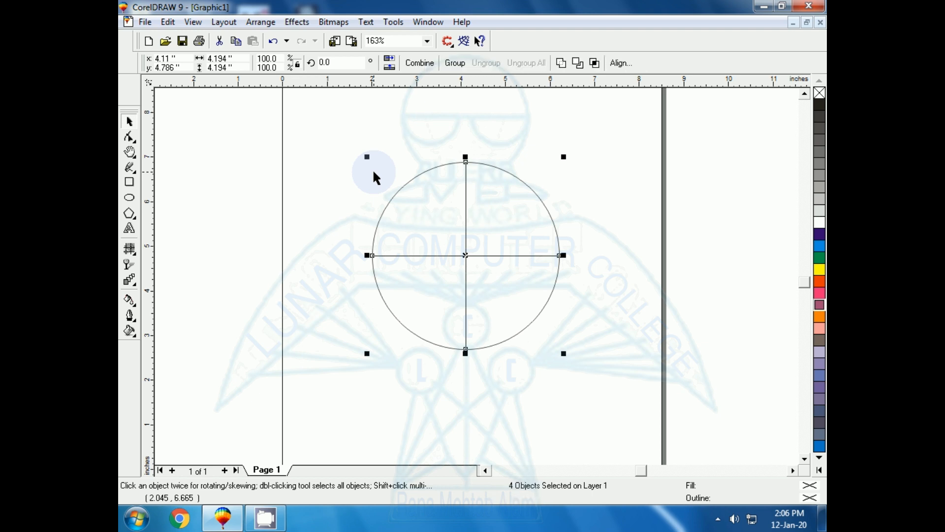
left_click(374, 172)
left_click(395, 190)
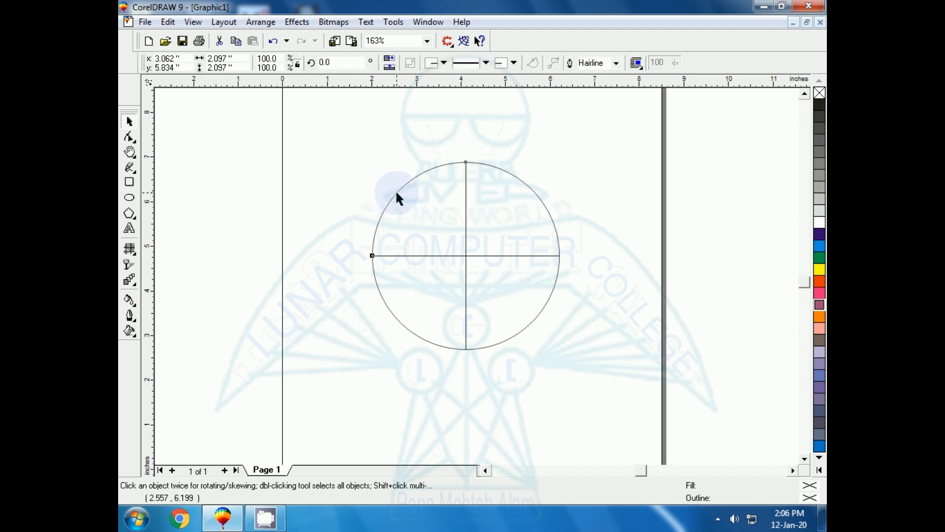
left_click(529, 188)
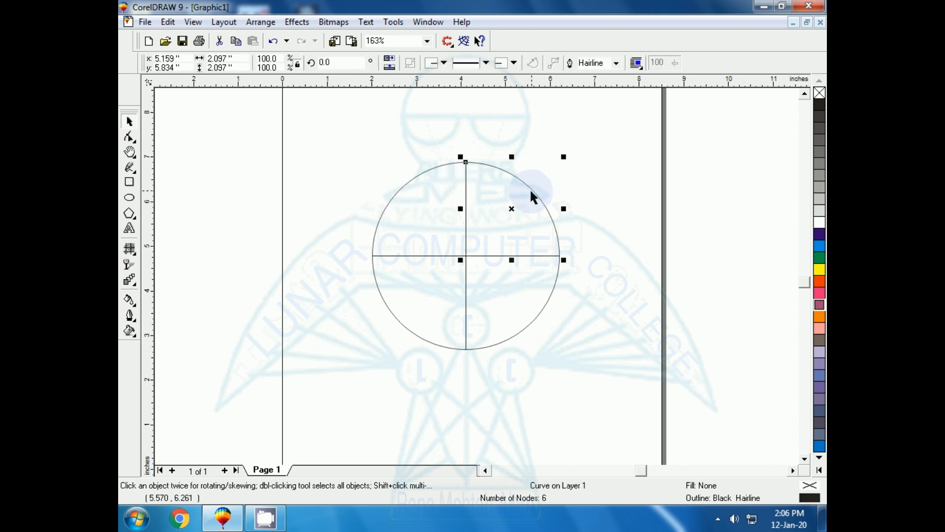
Colour the upper-left quarter blue and the upper-right quarter cyan, each with a matching outline
left_click(392, 198)
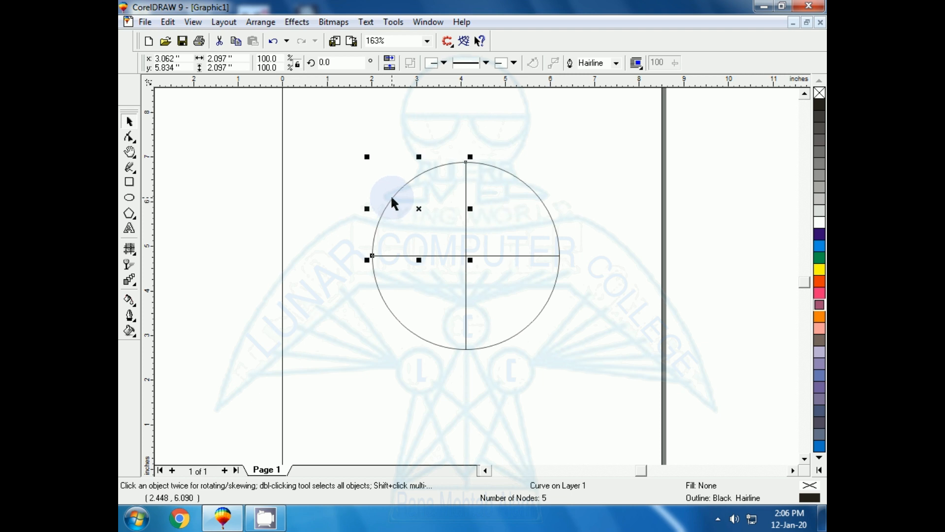
left_click(818, 236)
right_click(818, 236)
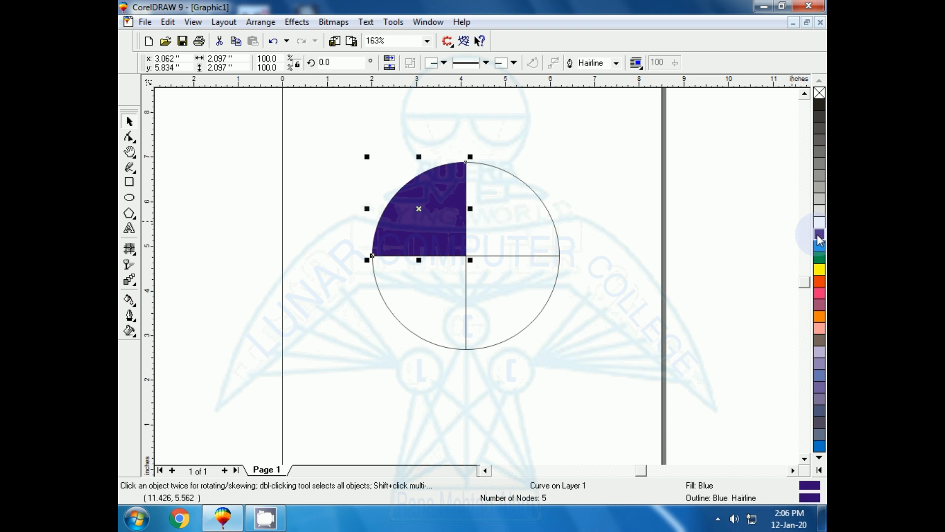
left_click(521, 179)
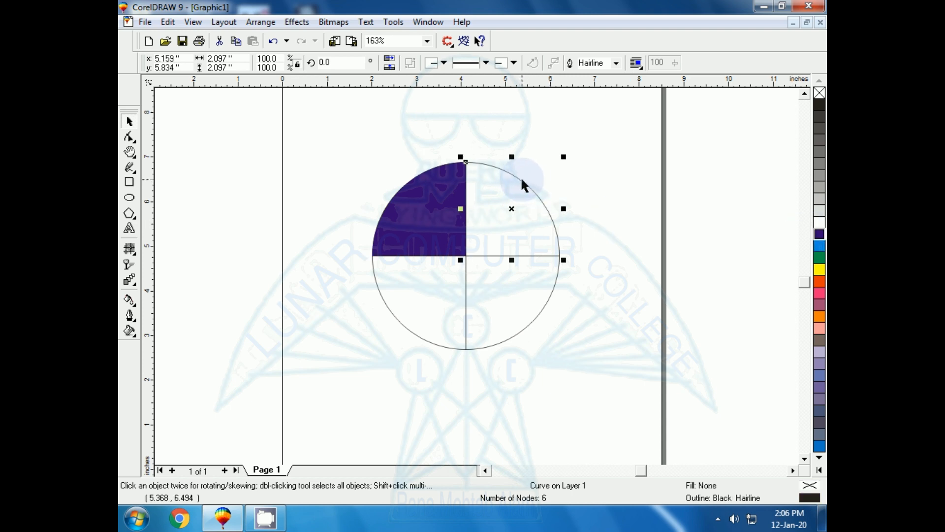
left_click(819, 248)
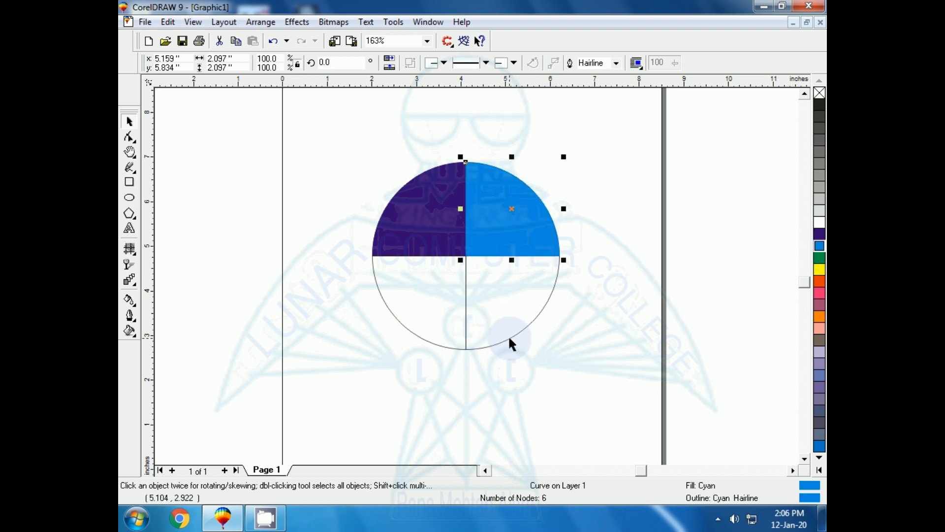
Colour the lower-right quarter yellow and the lower-left quarter red, each with a matching outline
left_click(509, 337)
left_click(819, 270)
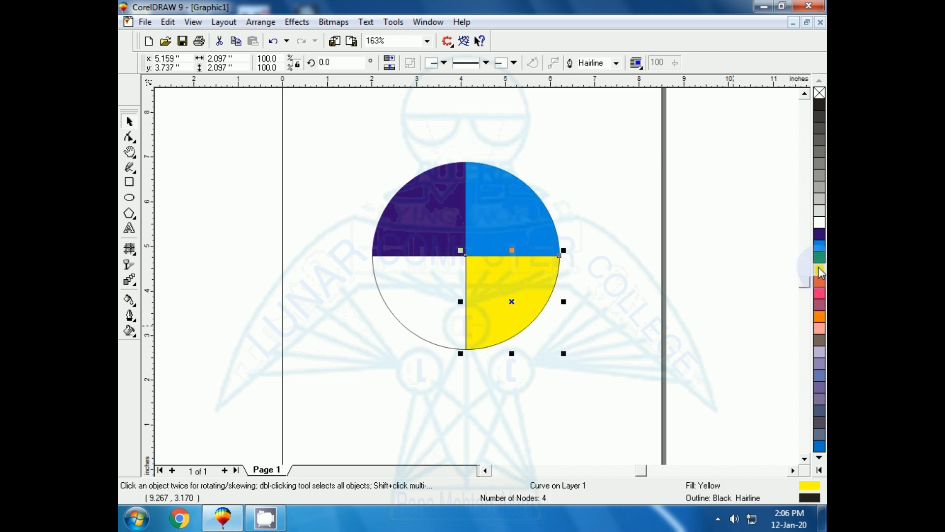
left_click(426, 338)
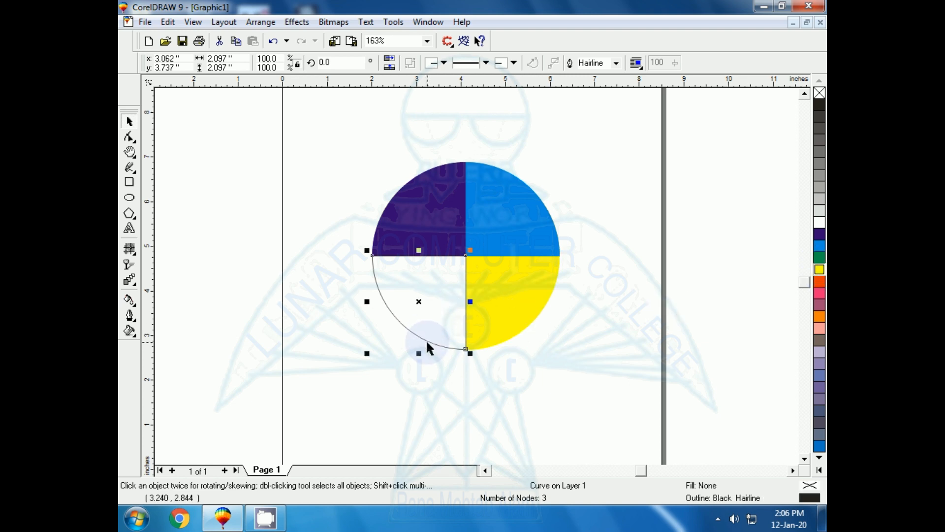
left_click(819, 281)
right_click(819, 281)
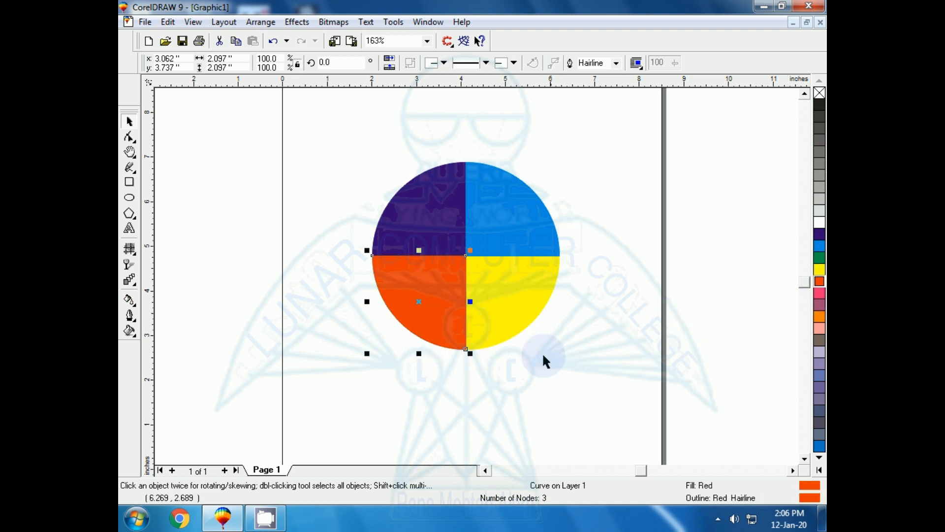
Select all four coloured quarters and zoom to them to examine the finished circle
left_click(350, 216)
left_click_drag(332, 116, 627, 421)
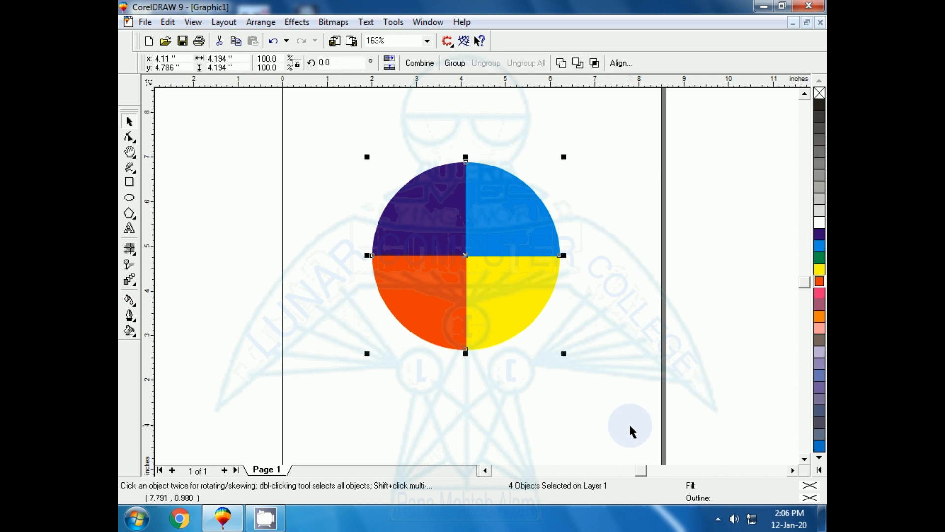
key("shift+F2")
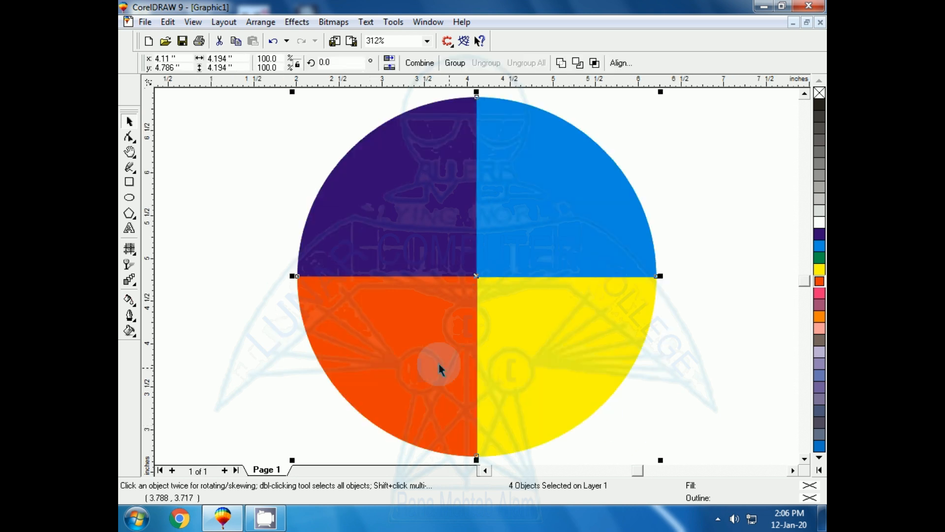